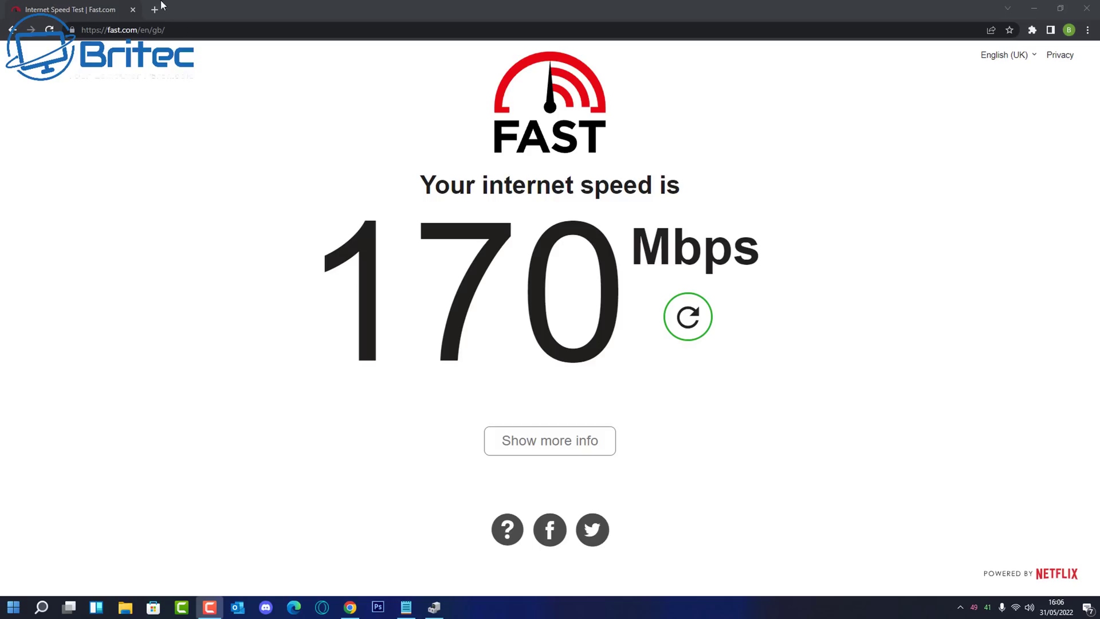
Step: Rerun the Fast.com speed test for a baseline result of 170 Mbps
click(49, 33)
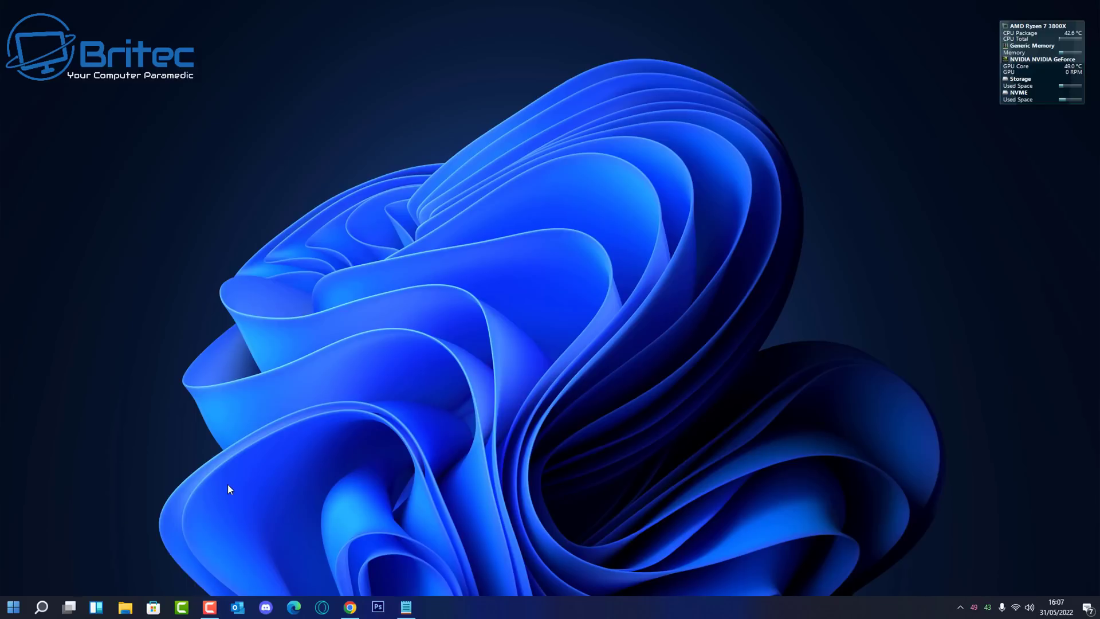
Step: Open Device Manager and the Properties of the Intel(R) Wireless-AC 9260 160MHz under Network adapters
right_click(12, 607)
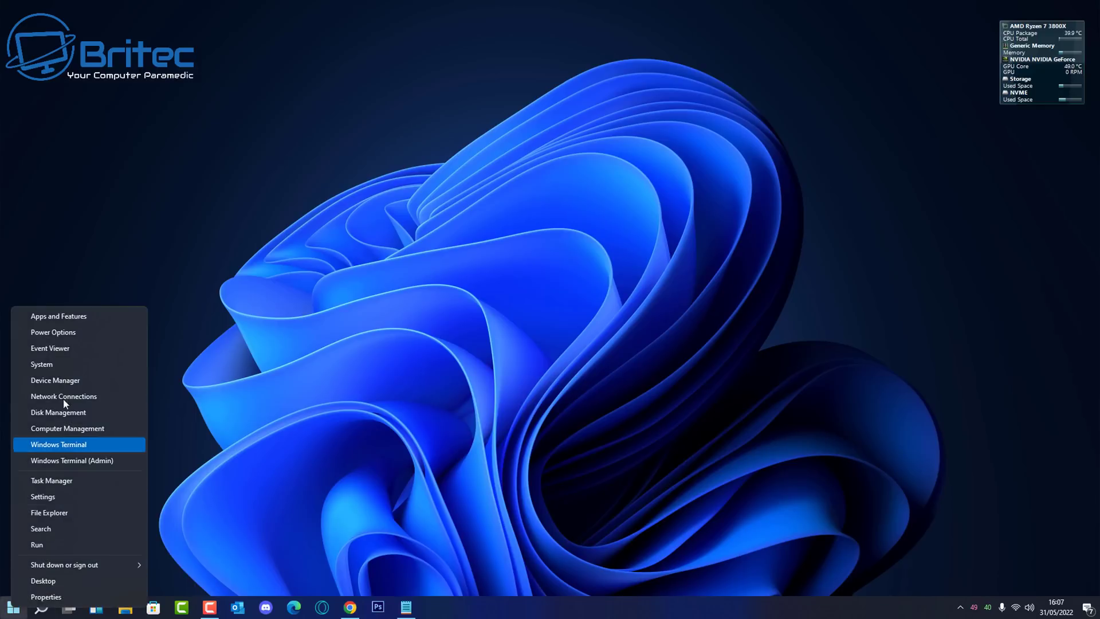
click(64, 383)
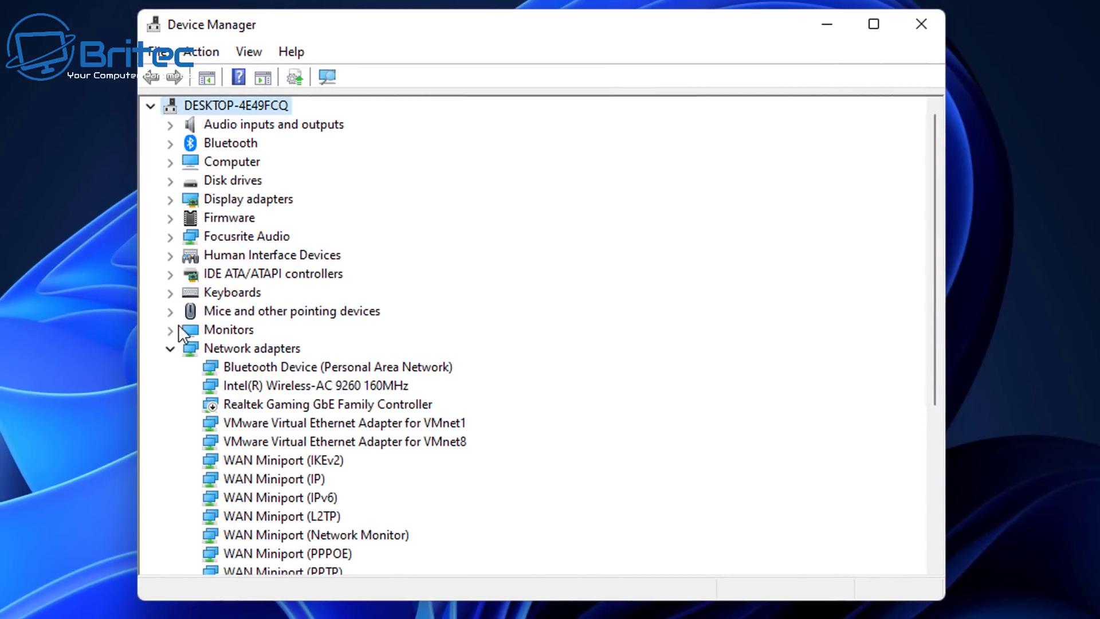
click(170, 349)
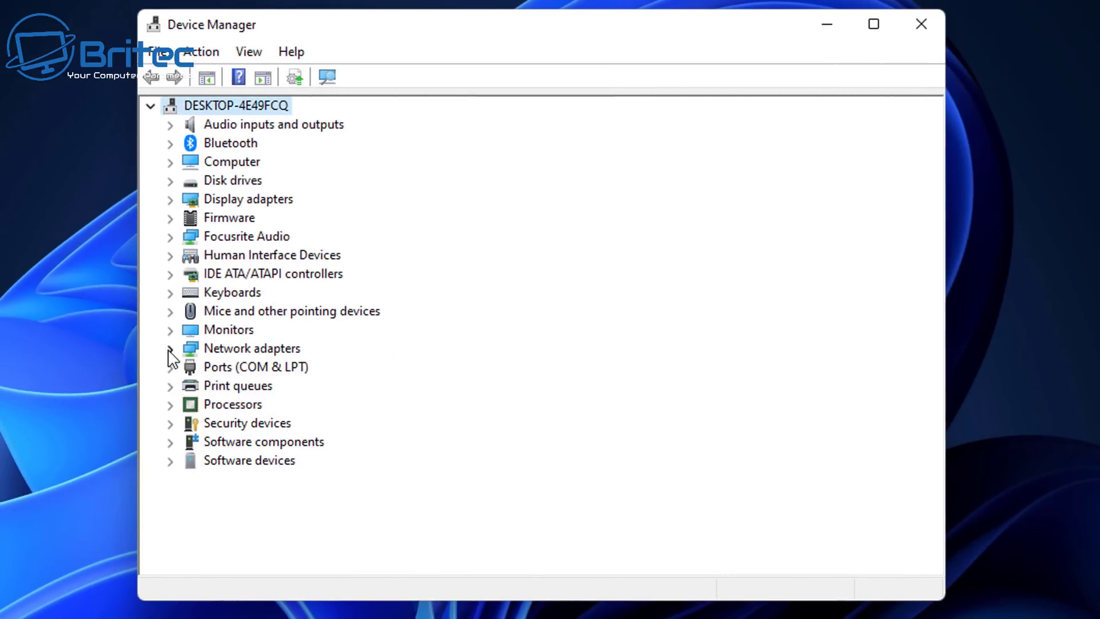
click(262, 351)
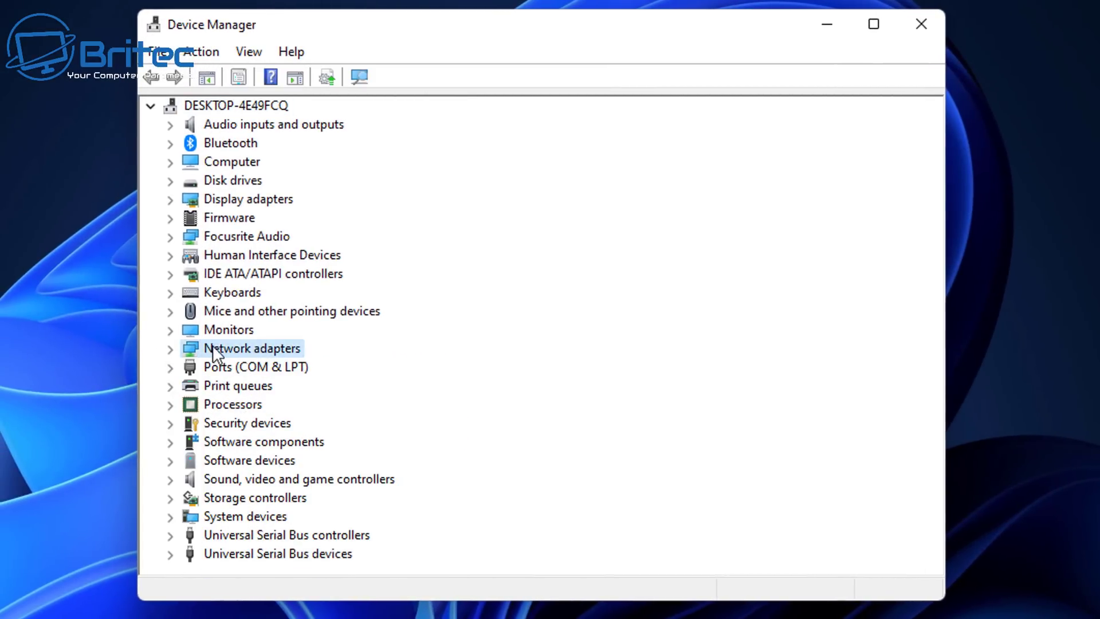
click(171, 350)
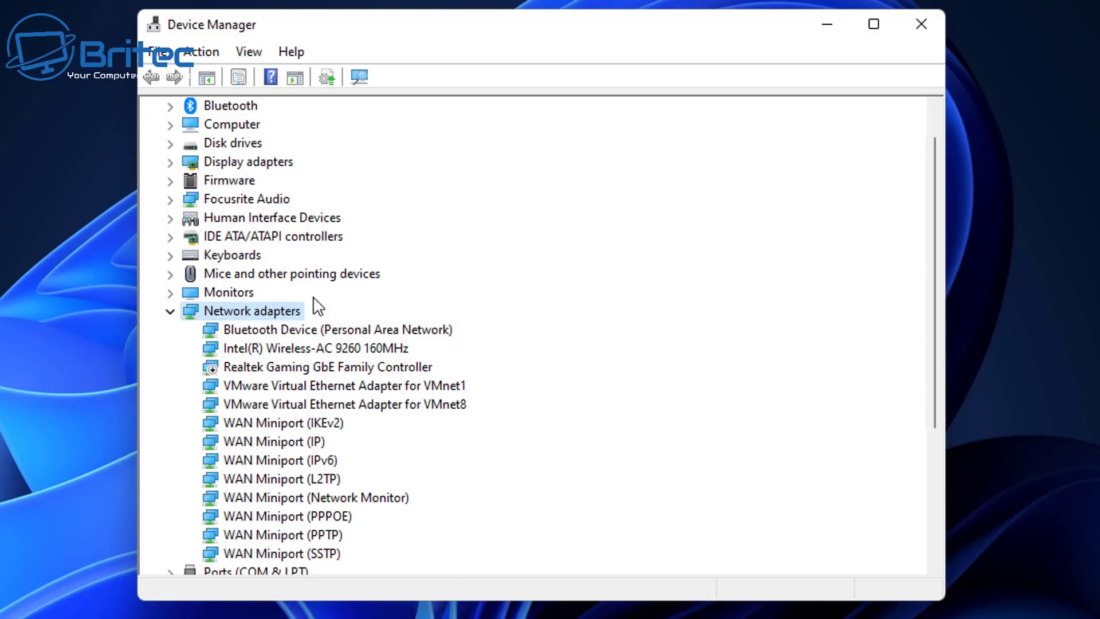
click(266, 347)
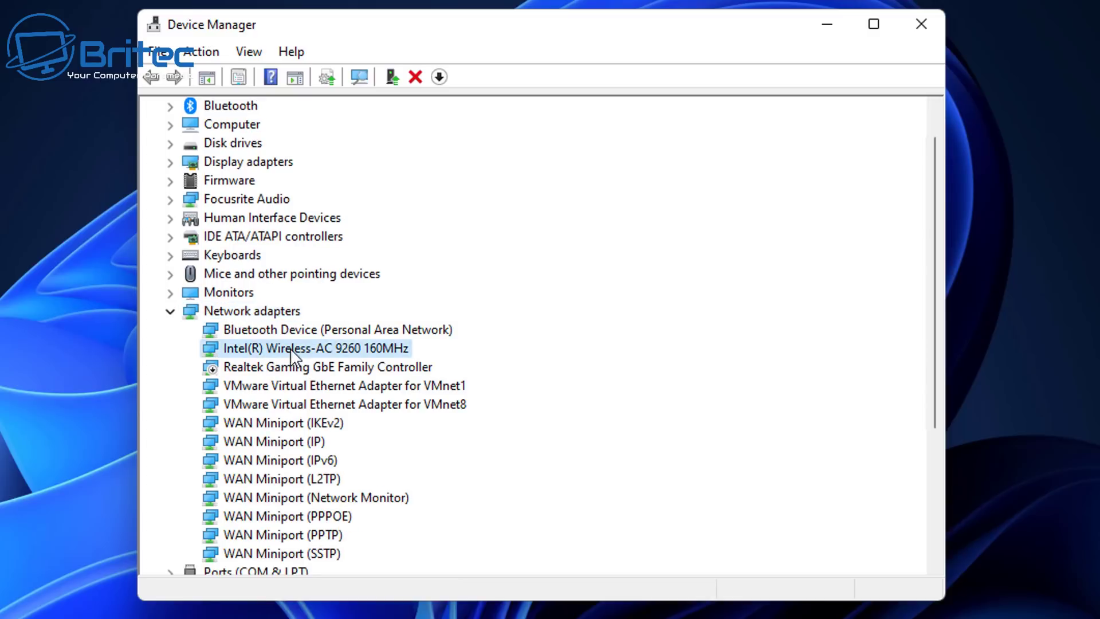
right_click(320, 351)
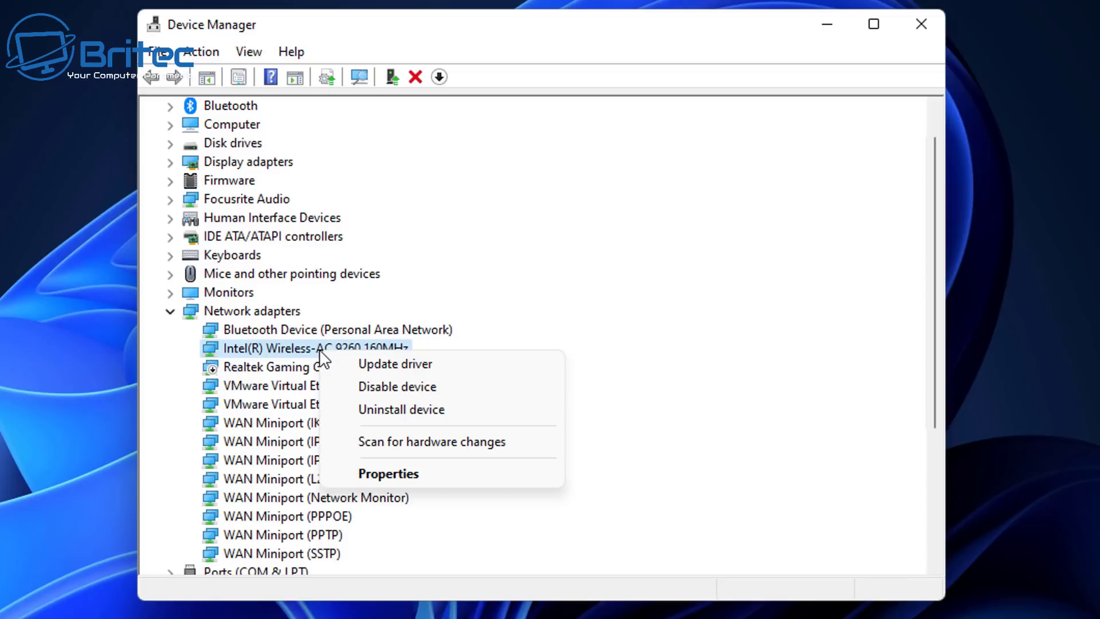
click(376, 471)
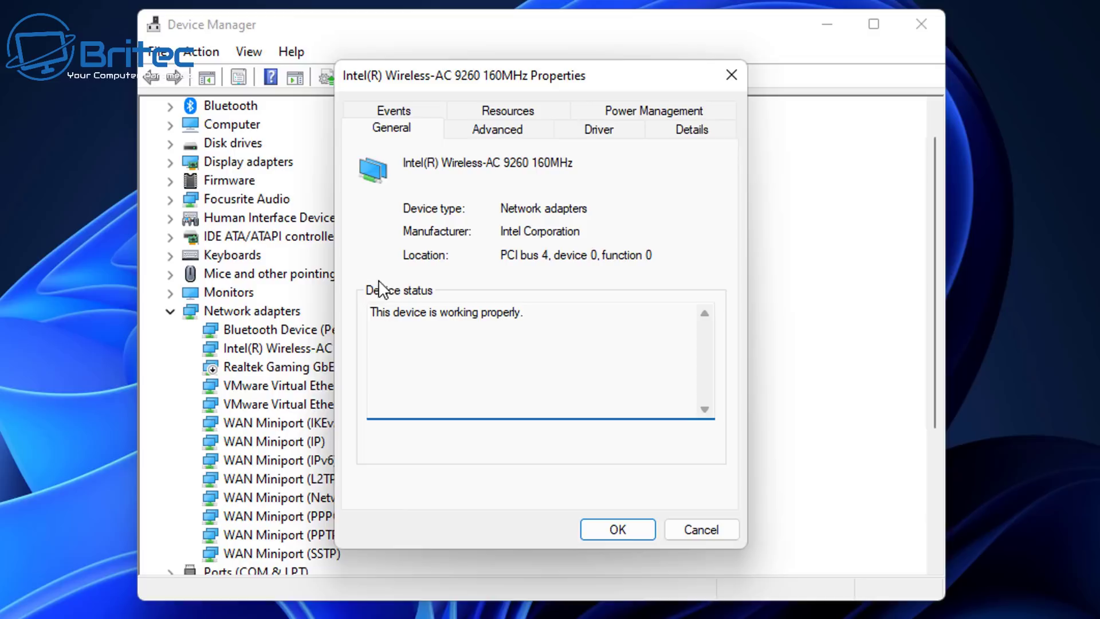
Step: On the Advanced tab, set 802.11a/b/g mode to 6. Dual Band and 802.11n/ac mode to 3. 802.11ac
click(497, 135)
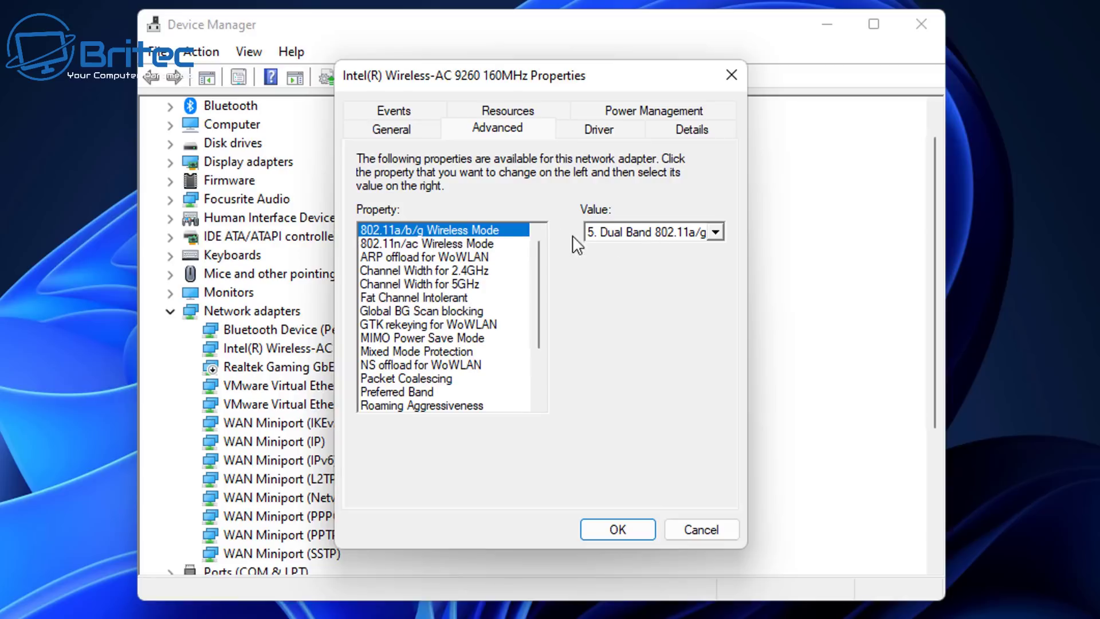
click(652, 239)
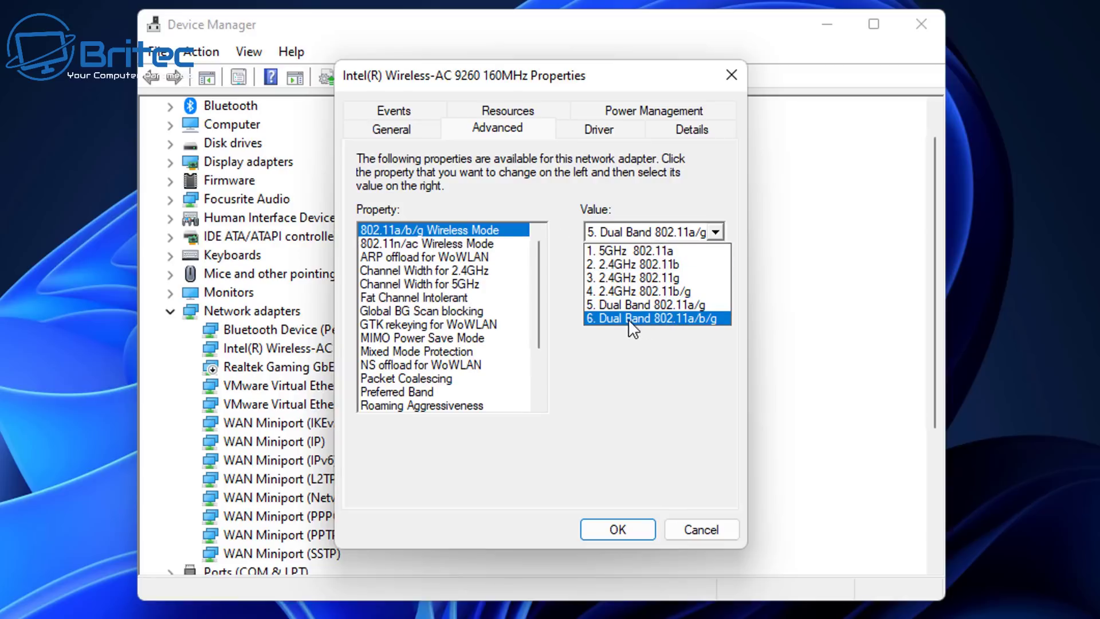
click(659, 320)
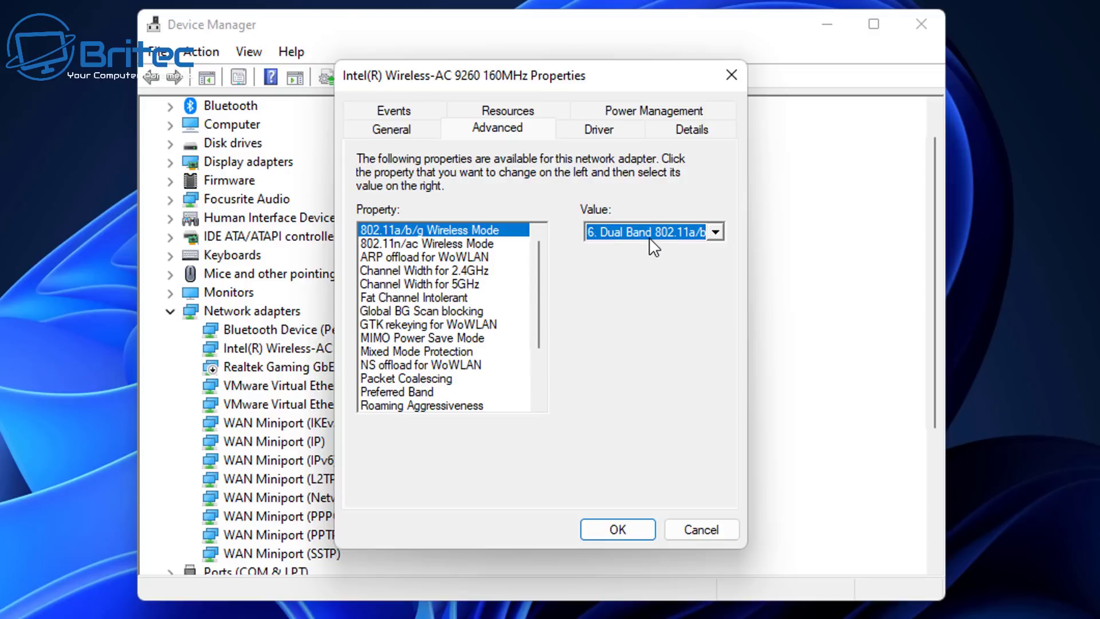
click(449, 244)
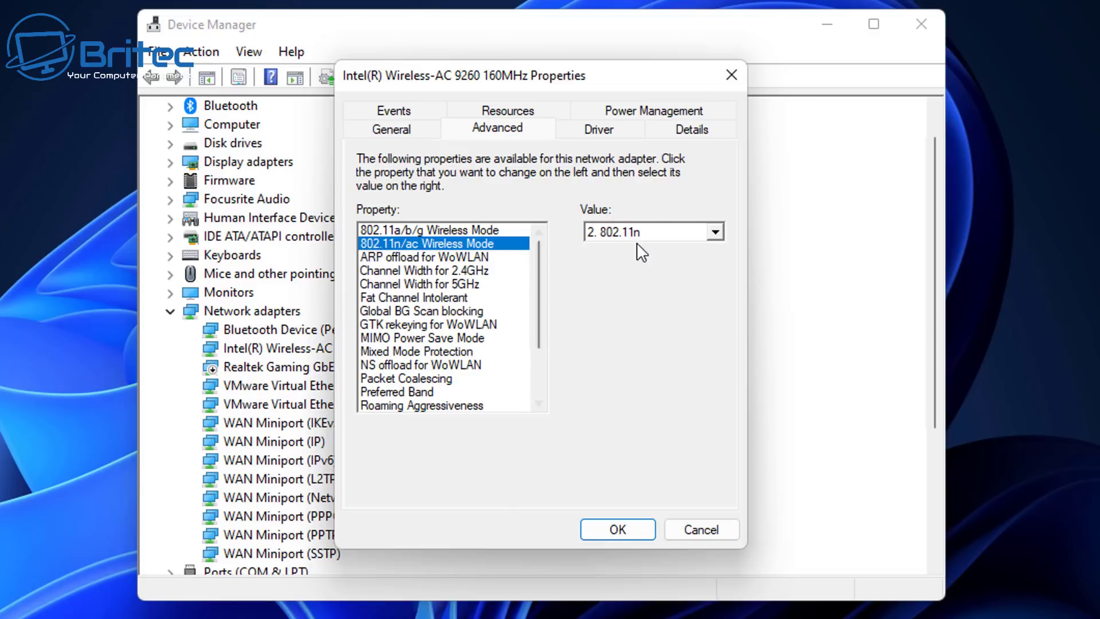
click(668, 234)
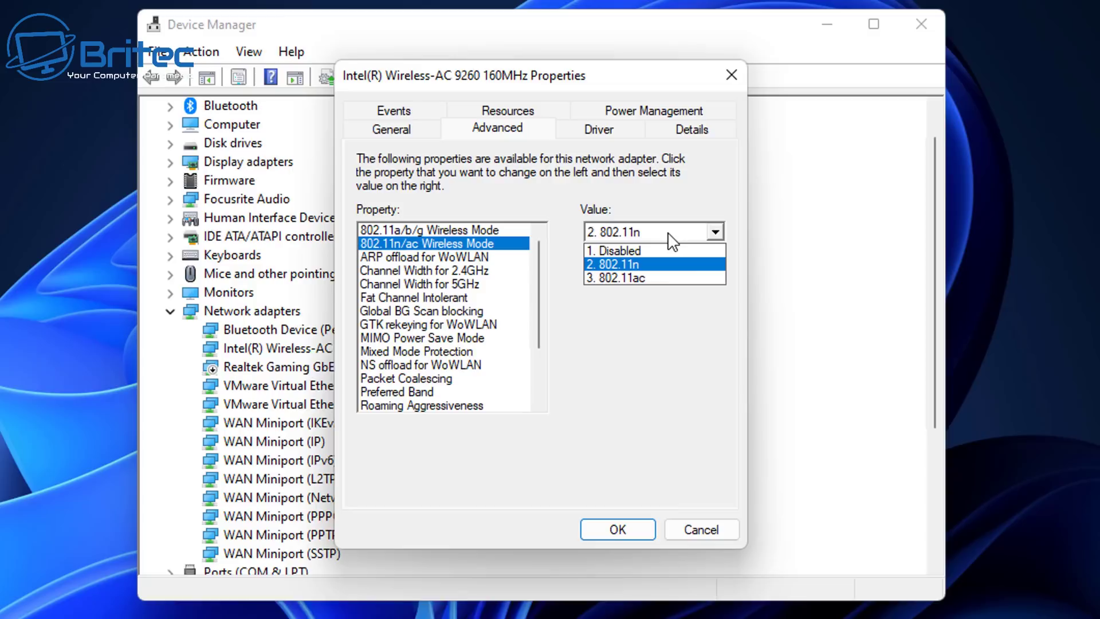
click(653, 275)
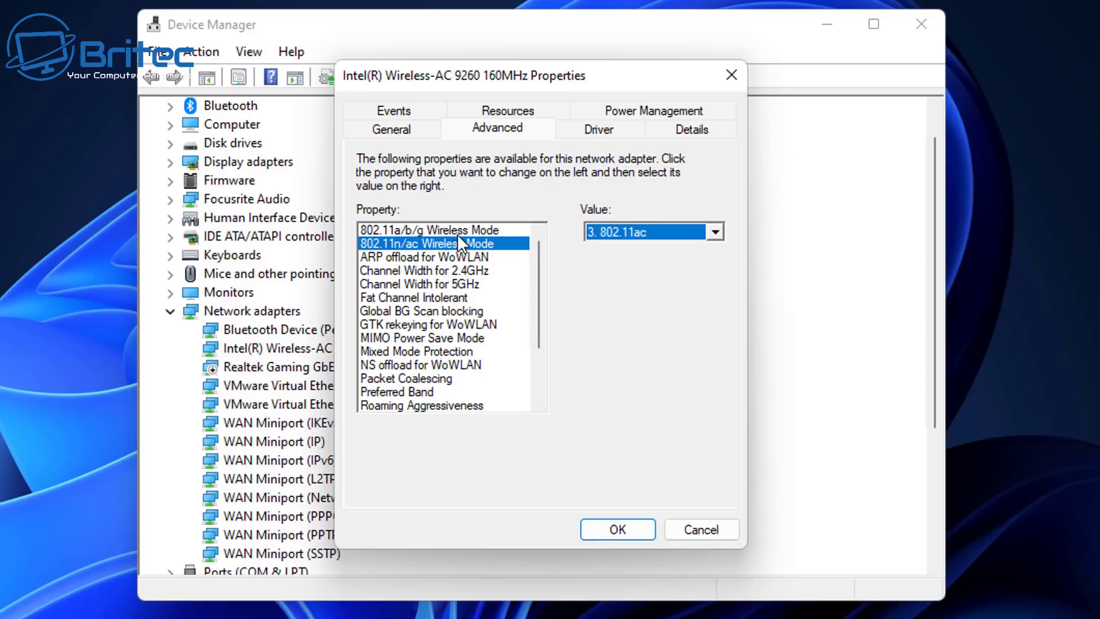
Step: Keep 2.4GHz channel width at Auto and set Fat Channel Intolerant to Enabled
click(394, 274)
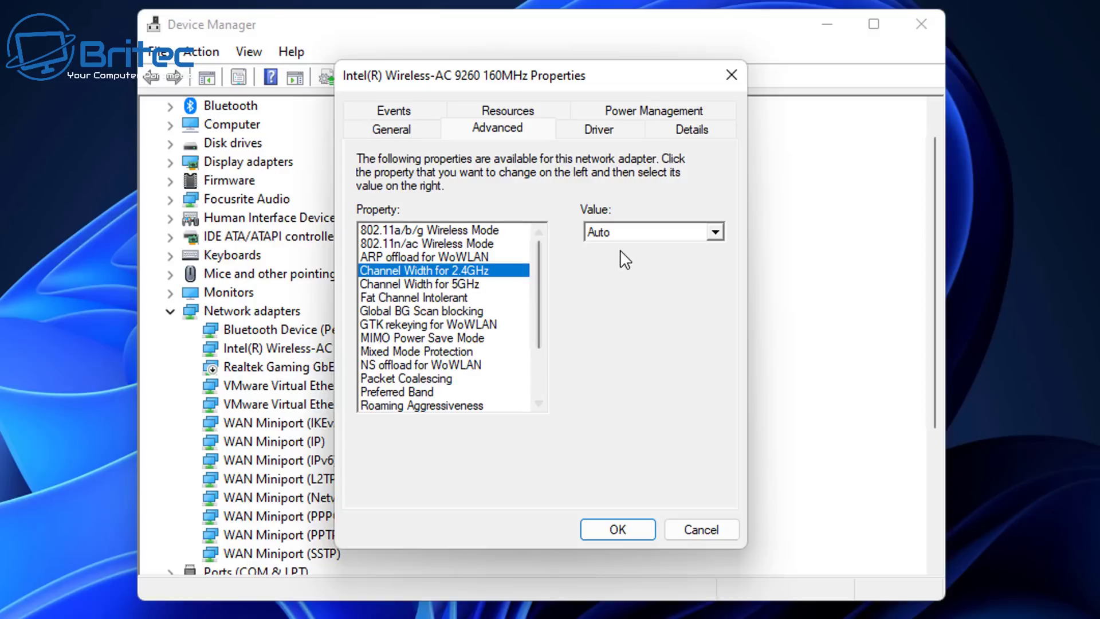
click(629, 236)
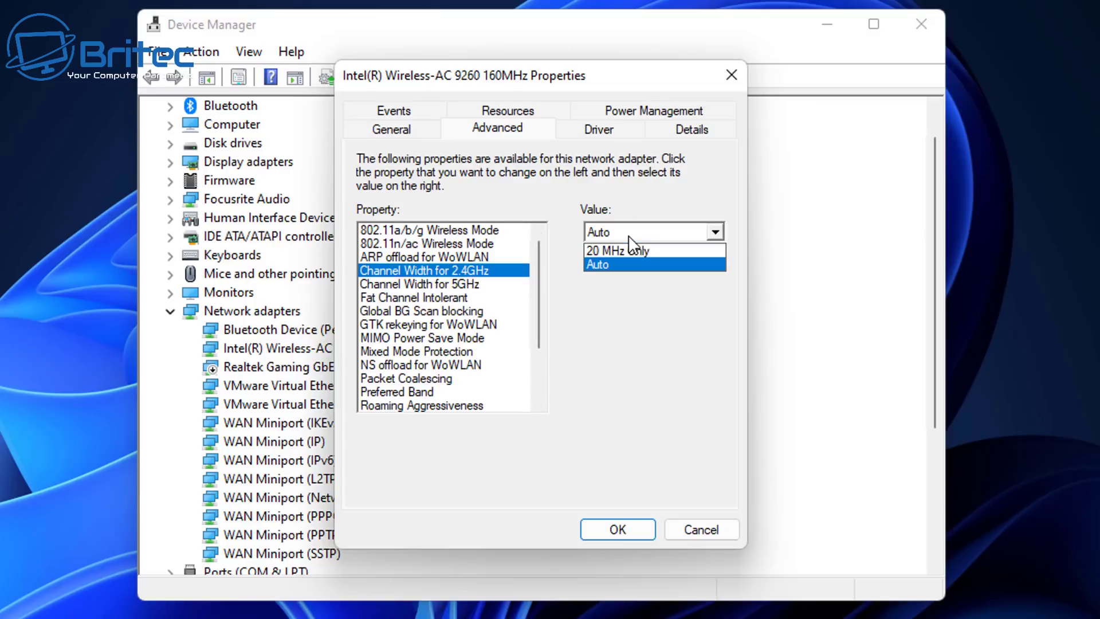
click(629, 236)
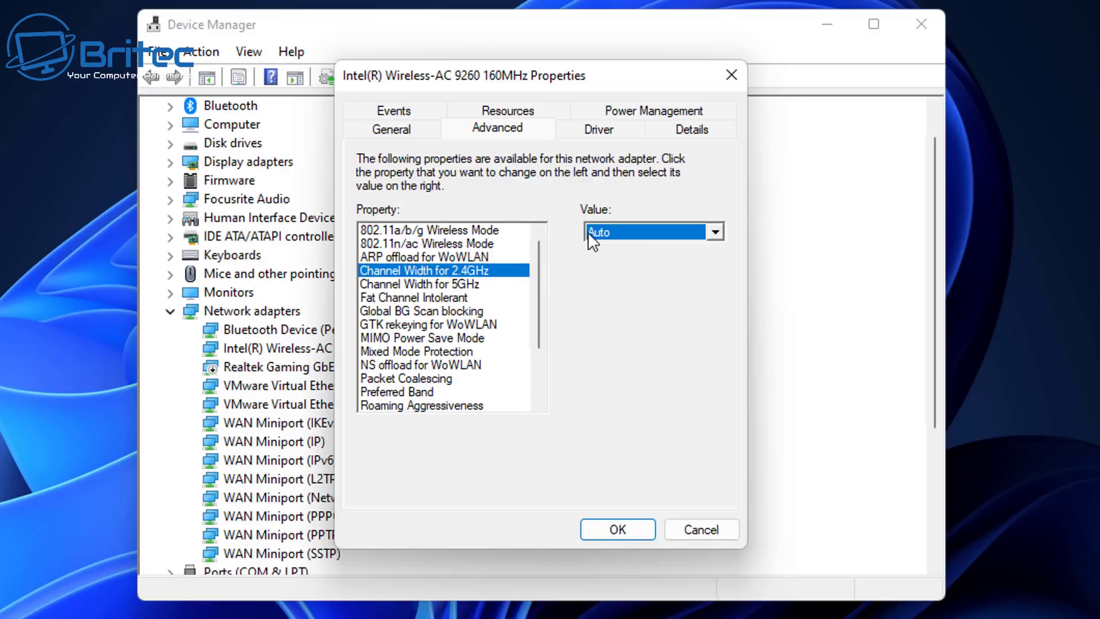
click(404, 285)
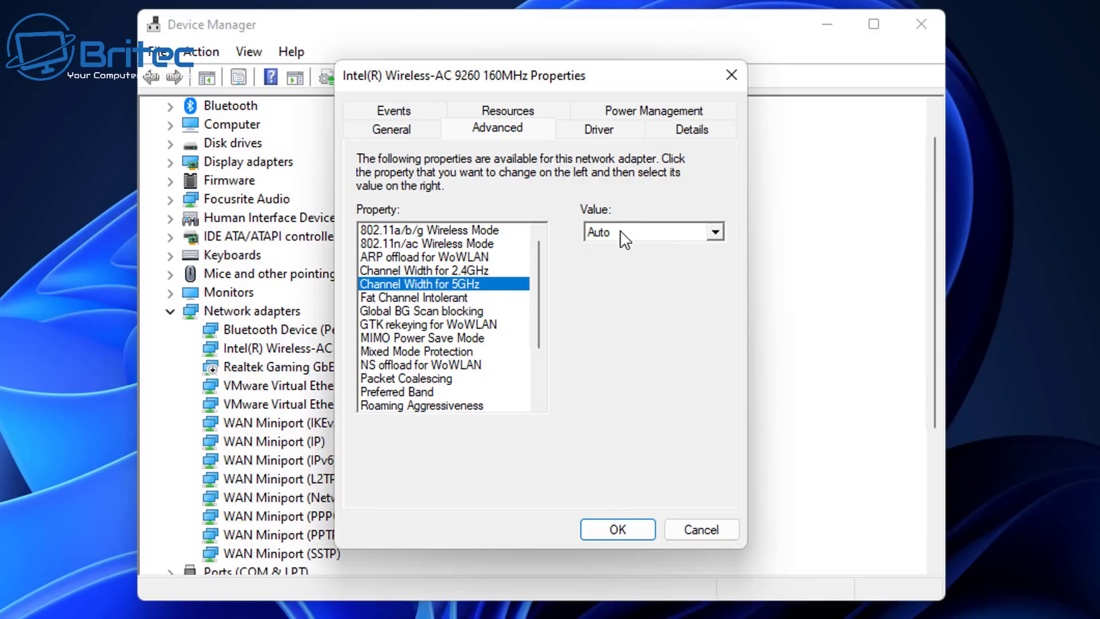
click(421, 302)
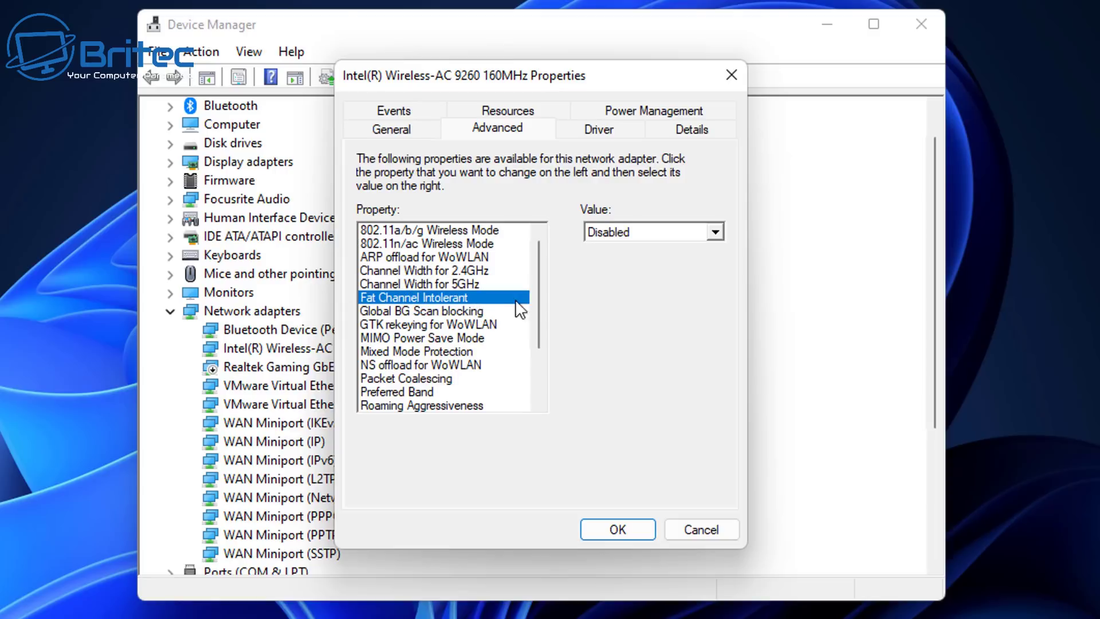
click(644, 233)
click(614, 263)
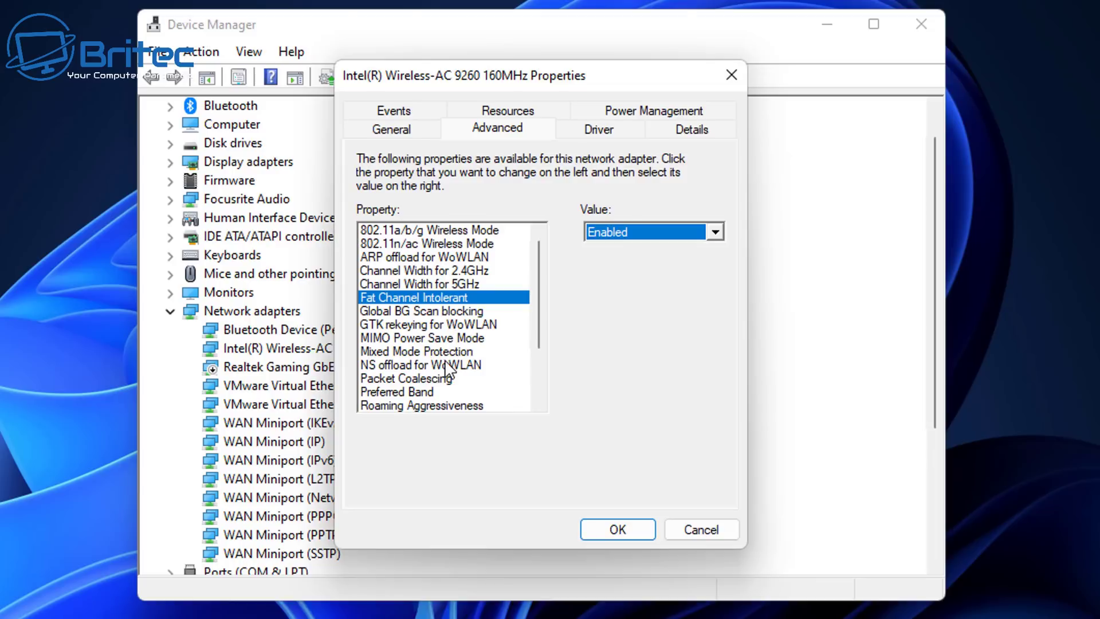
Step: Set the Preferred Band property to 3. Prefer 5GHz band
scroll(444, 364, down, 1)
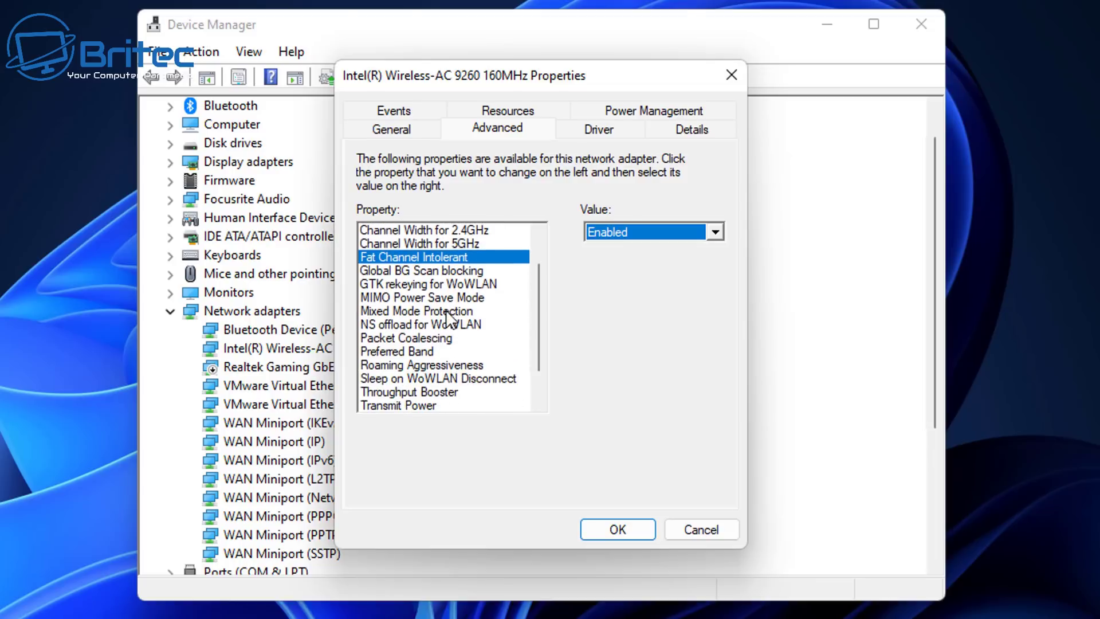
scroll(450, 320, down, 1)
scroll(451, 320, down, 1)
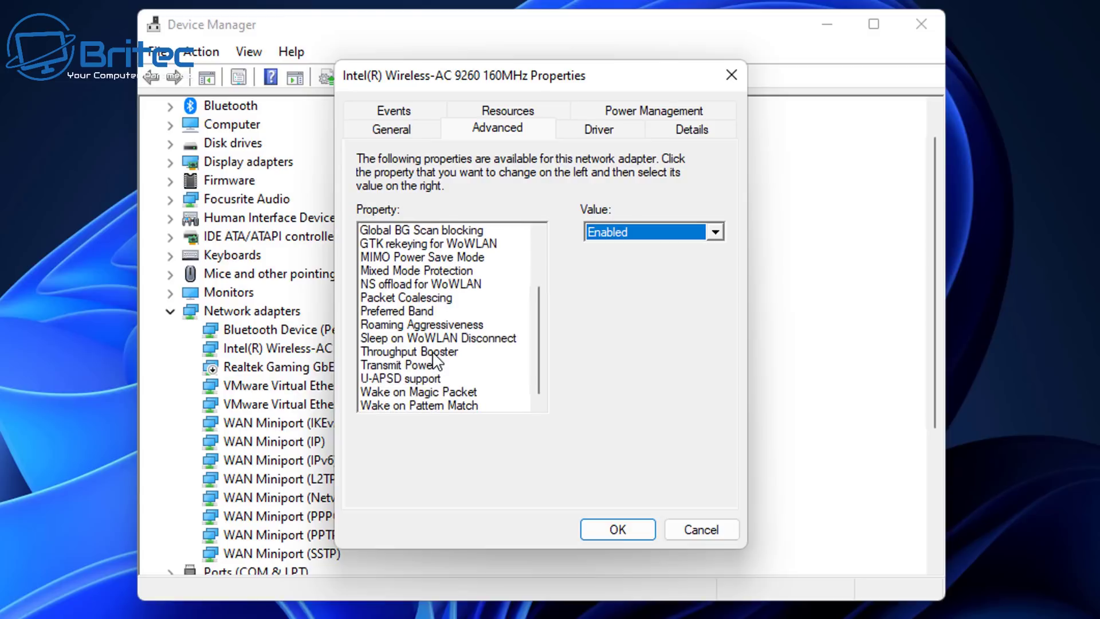
click(434, 354)
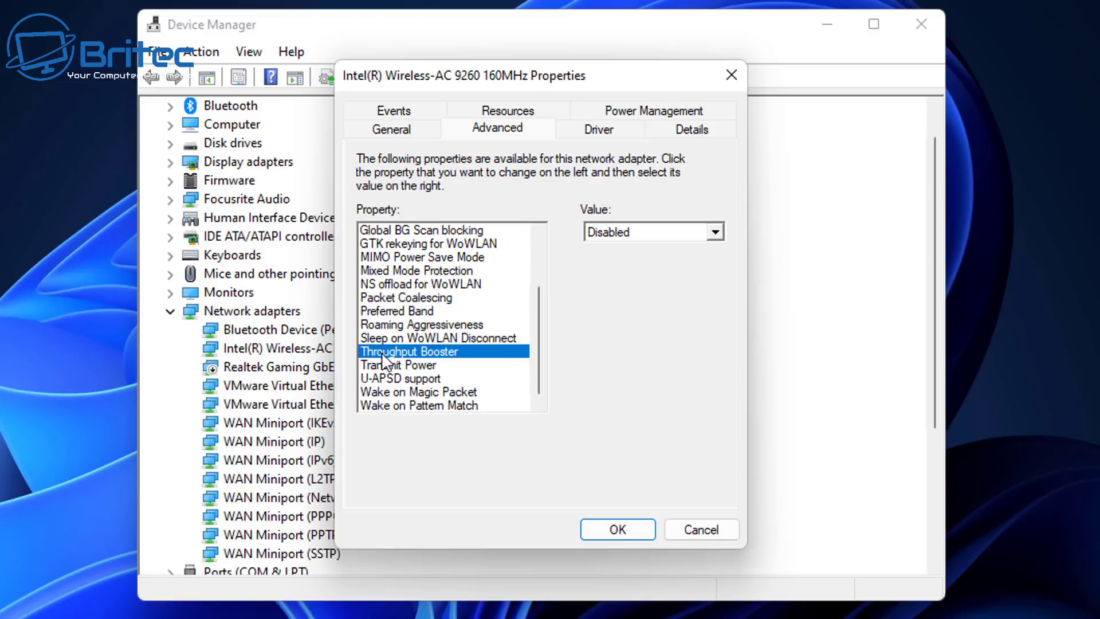
click(411, 309)
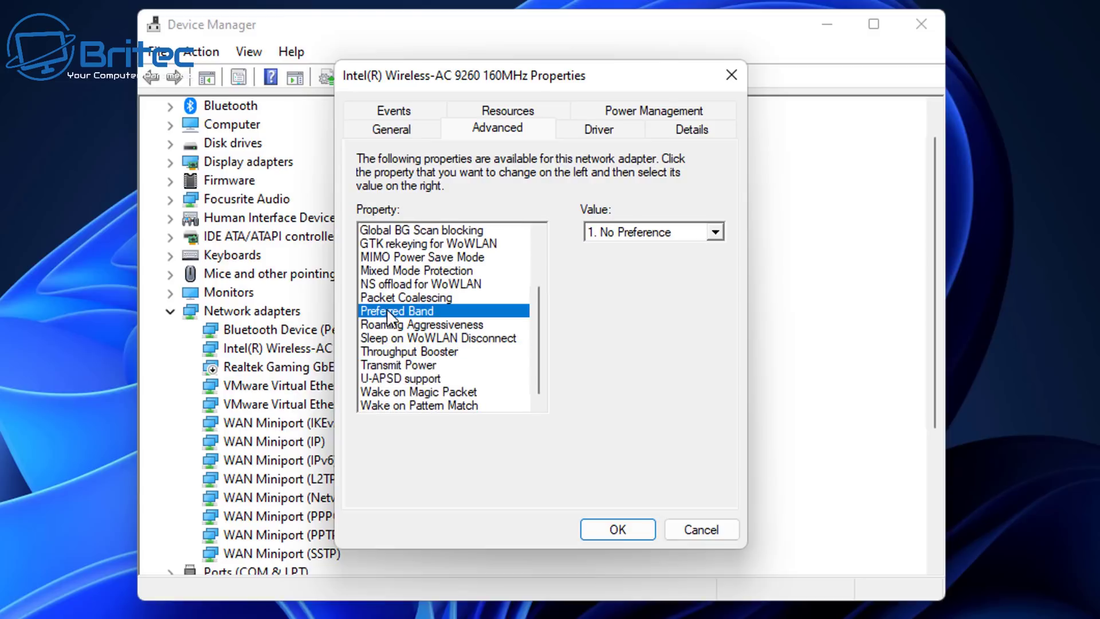
click(648, 232)
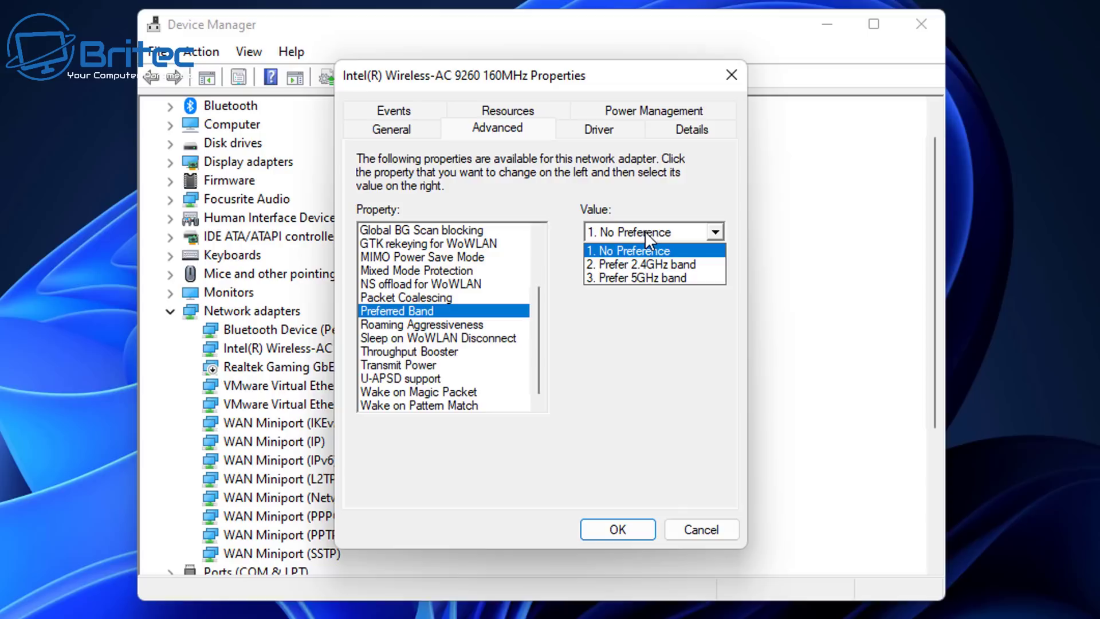
click(638, 277)
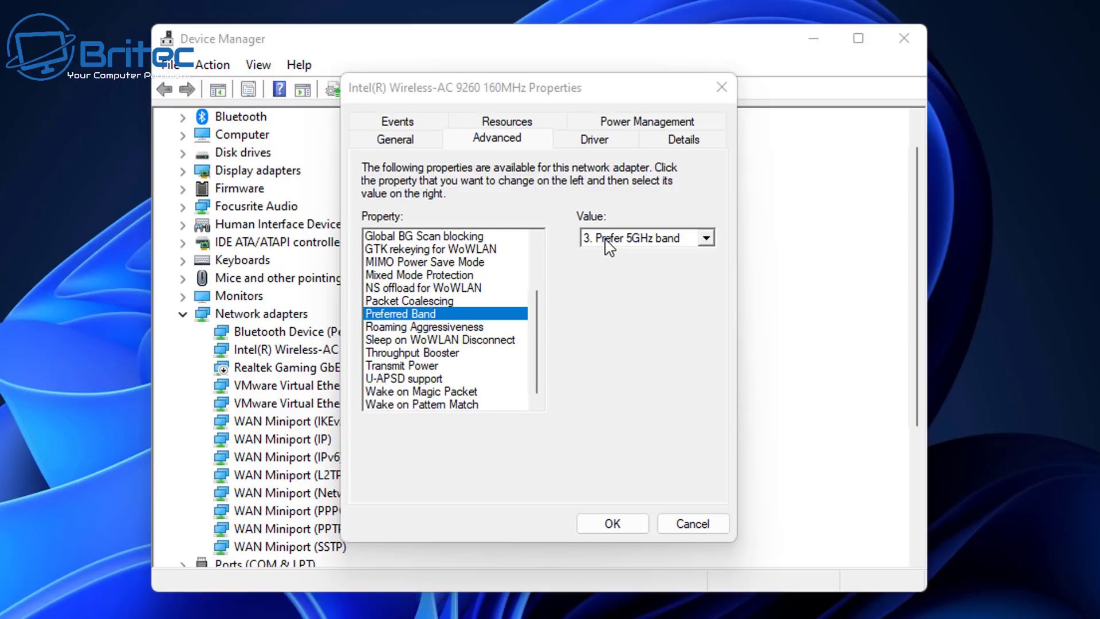
Step: Enable Throughput Booster, set Transmit Power to 5. Highest and Roaming Aggressiveness to 1. Lowest
click(419, 353)
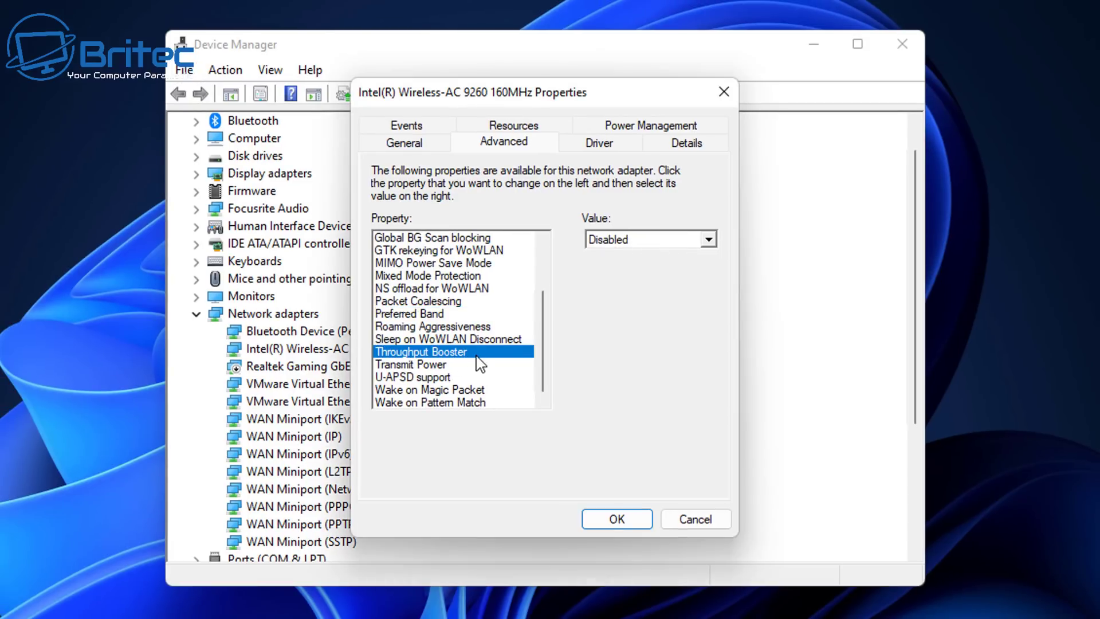
click(640, 241)
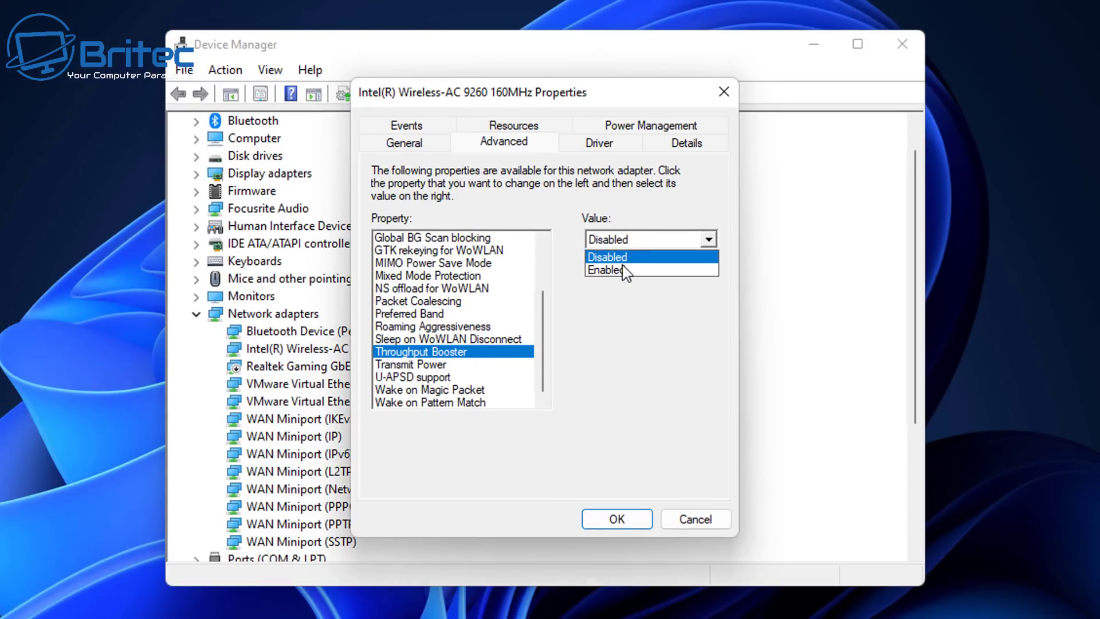
click(626, 270)
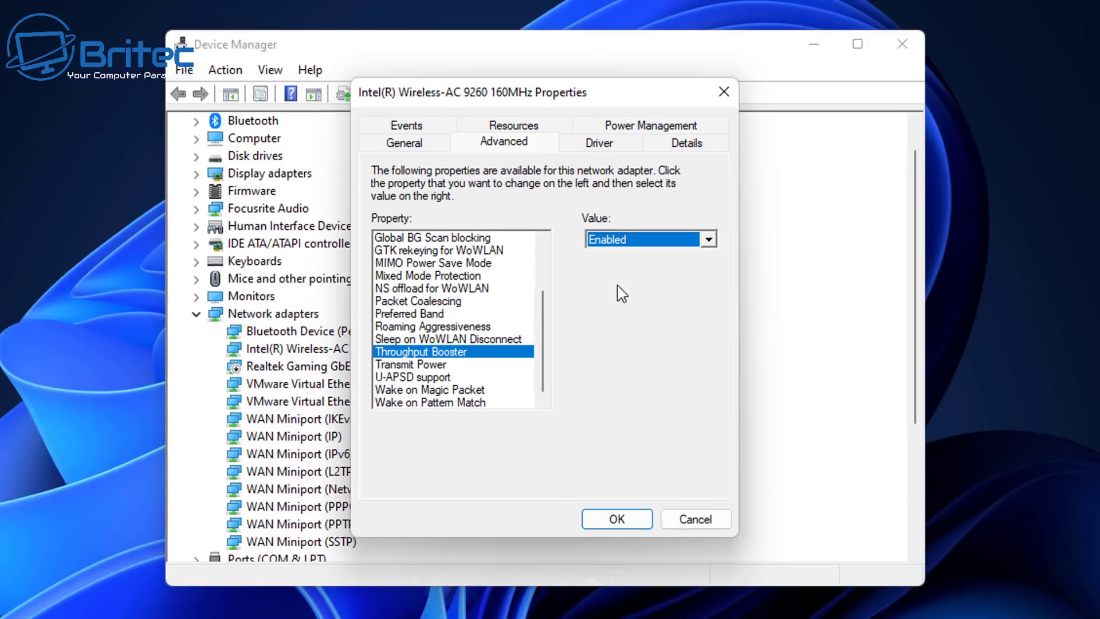
click(431, 366)
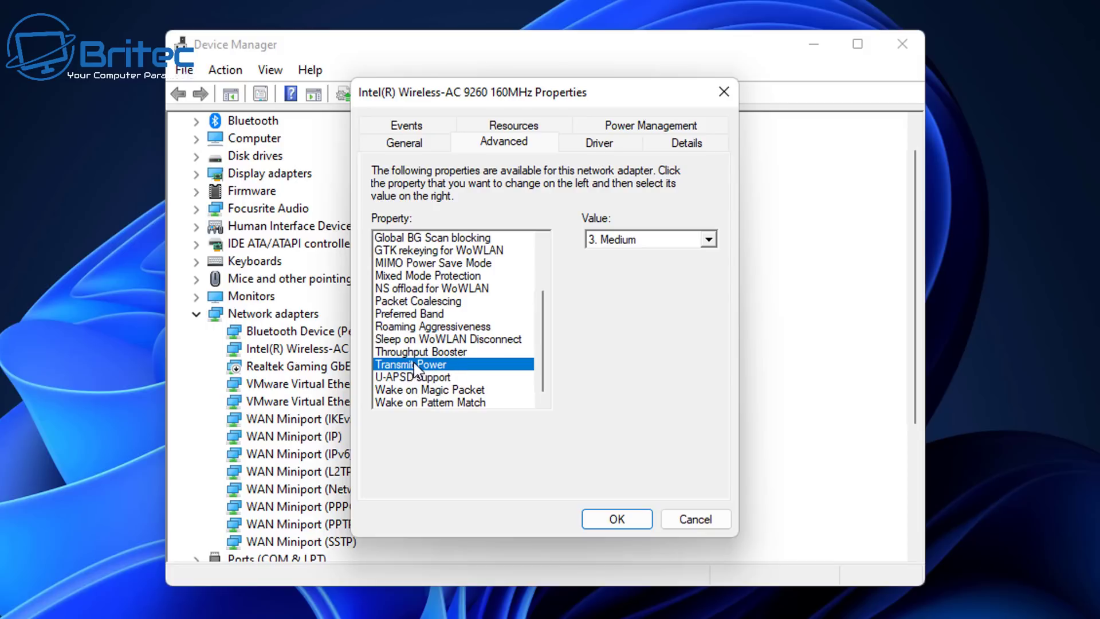
click(651, 240)
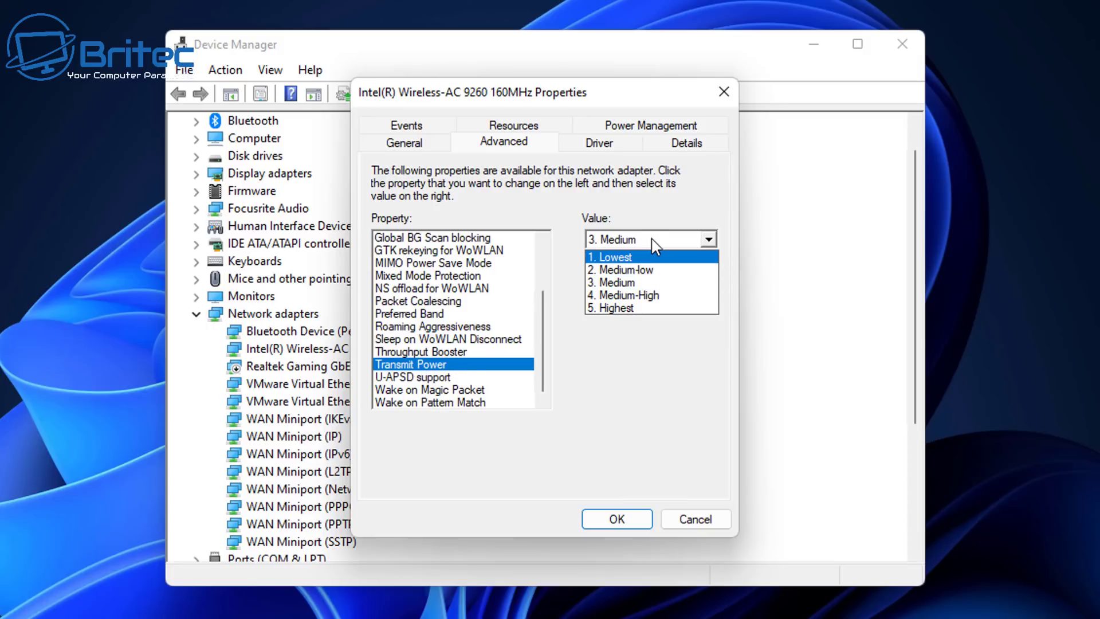
click(630, 312)
click(417, 323)
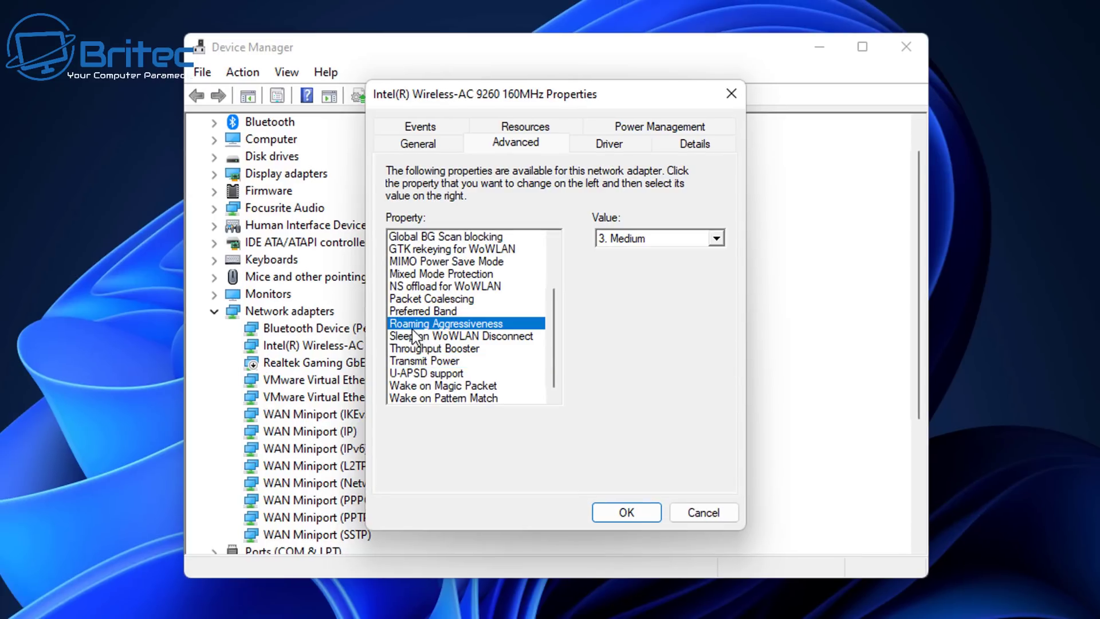
click(660, 240)
click(658, 251)
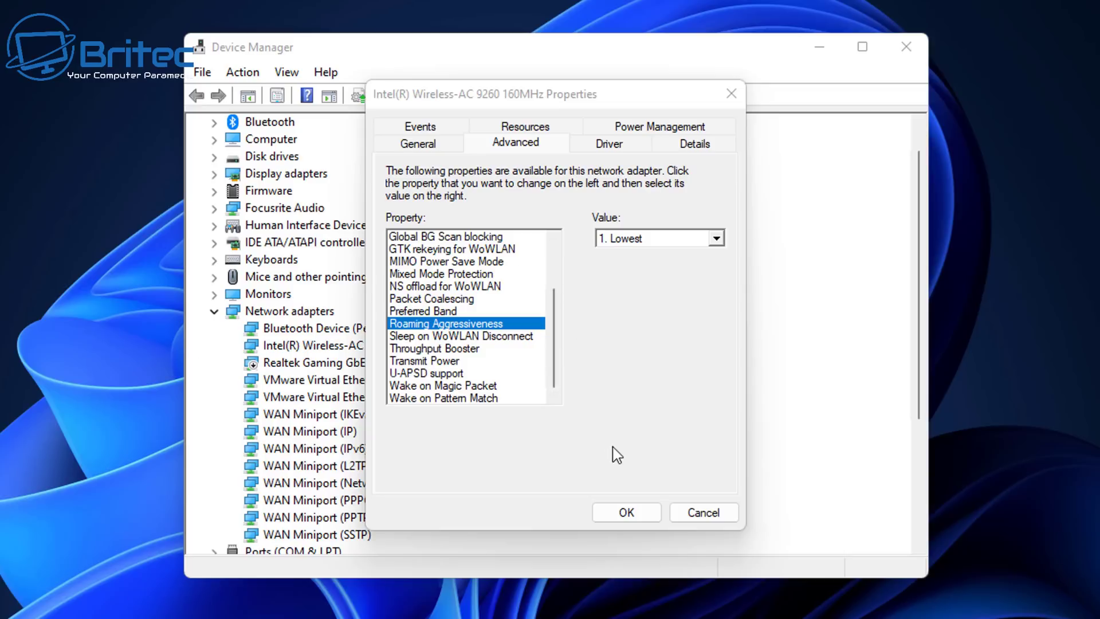
Step: Check the driver details, apply the adapter changes with OK, and minimize Device Manager
click(607, 144)
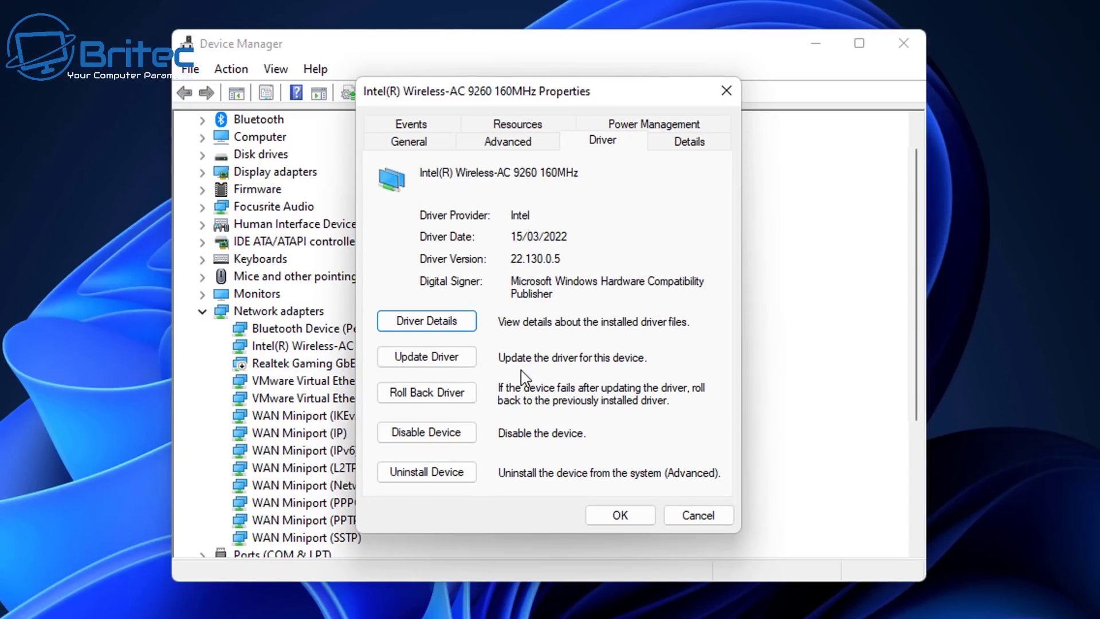
click(620, 515)
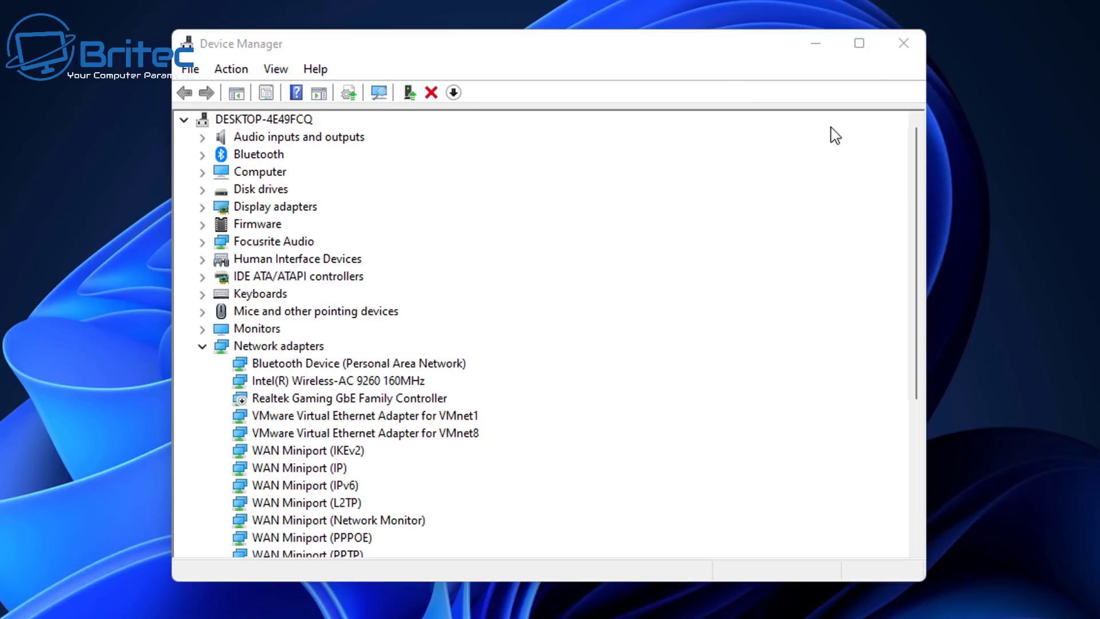
click(817, 47)
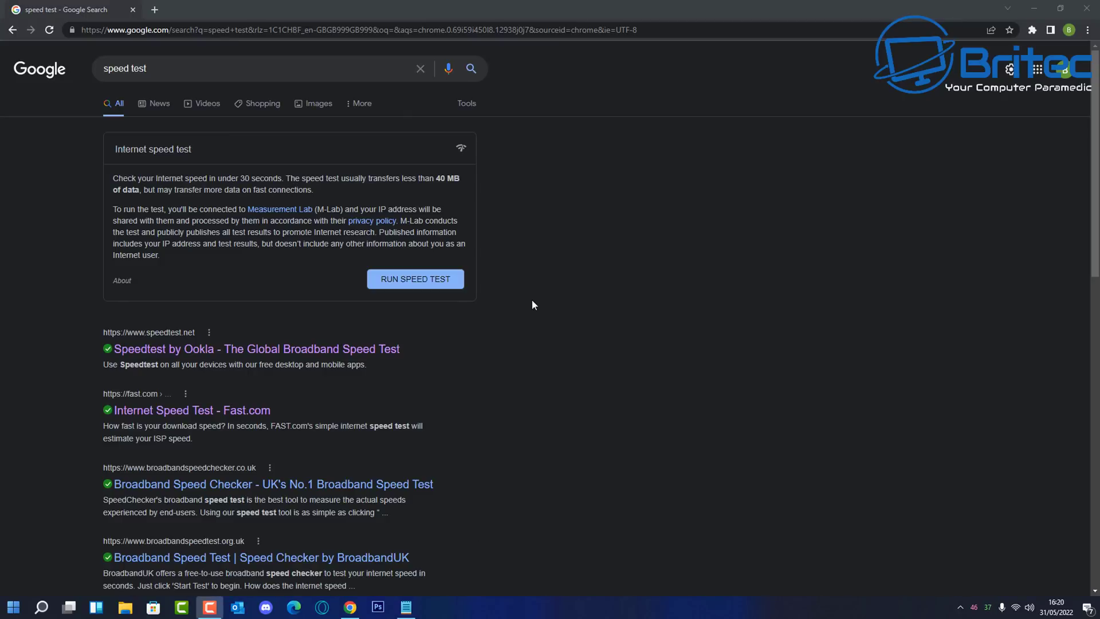
Step: Start Google's internet speed test, which reads 235.3 Mbps while testing download
click(426, 286)
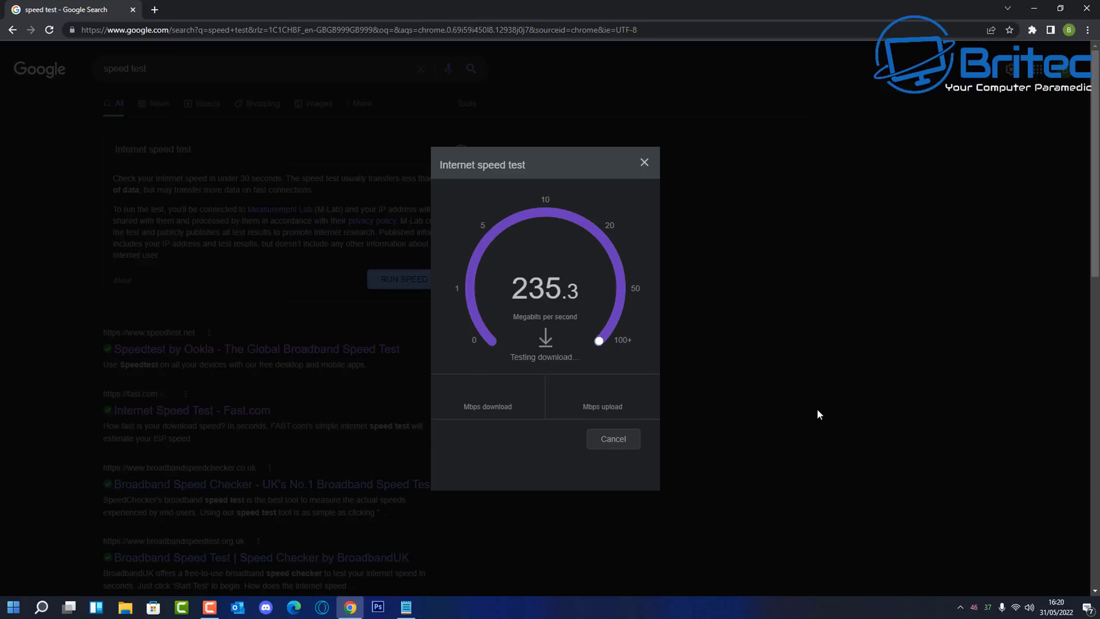